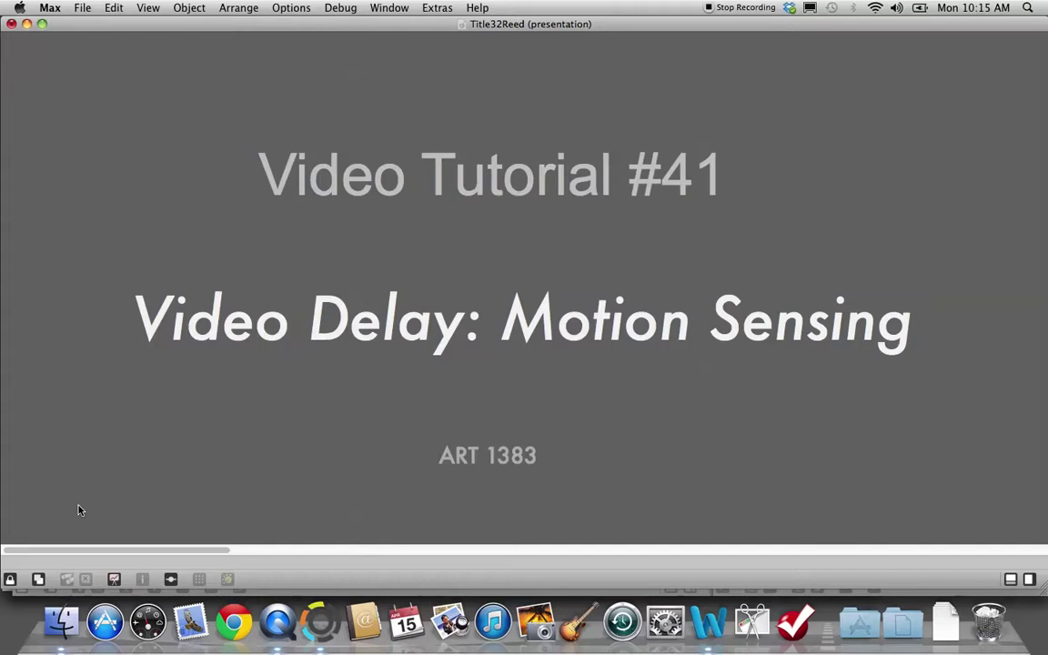
- Close the title screen to reveal the video-delay motion-detect patch
key("super+w")
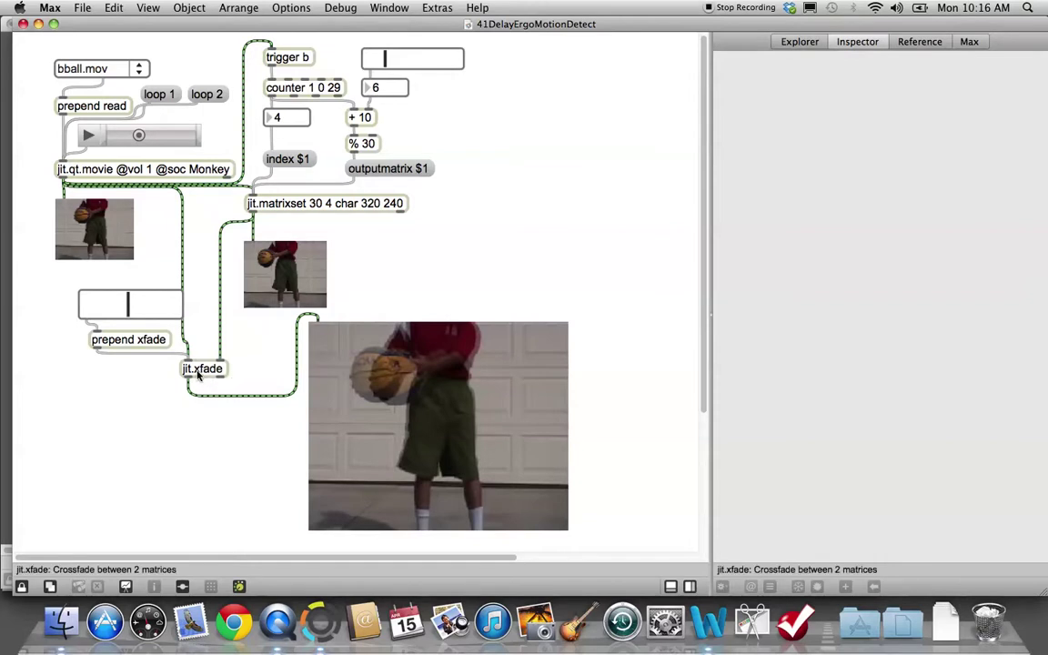
key("super+e")
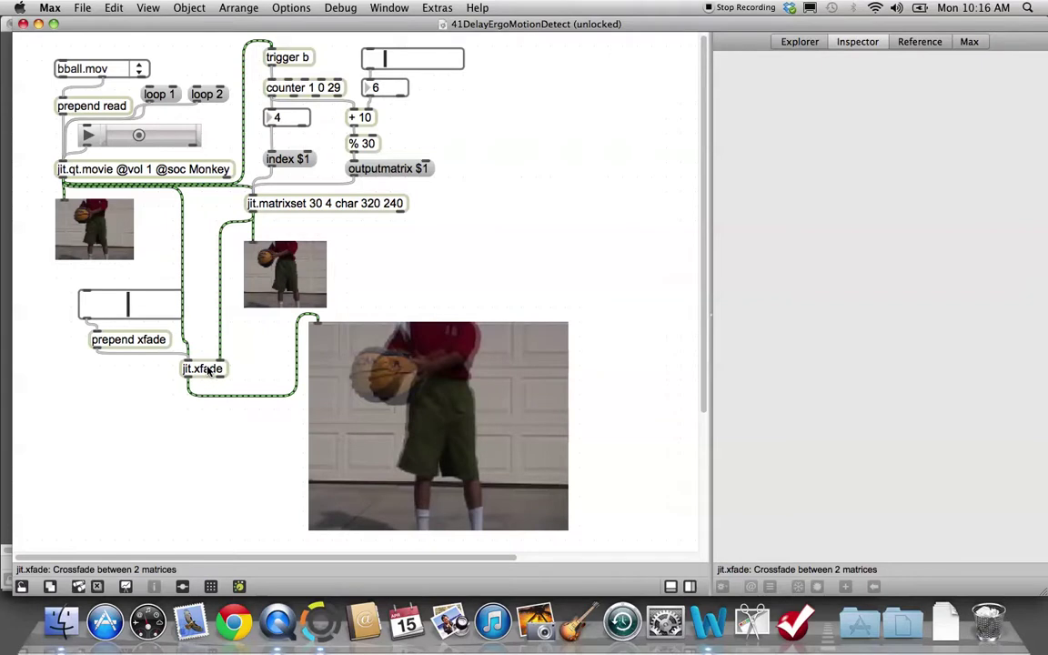
left_click(205, 369)
double_click(194, 368)
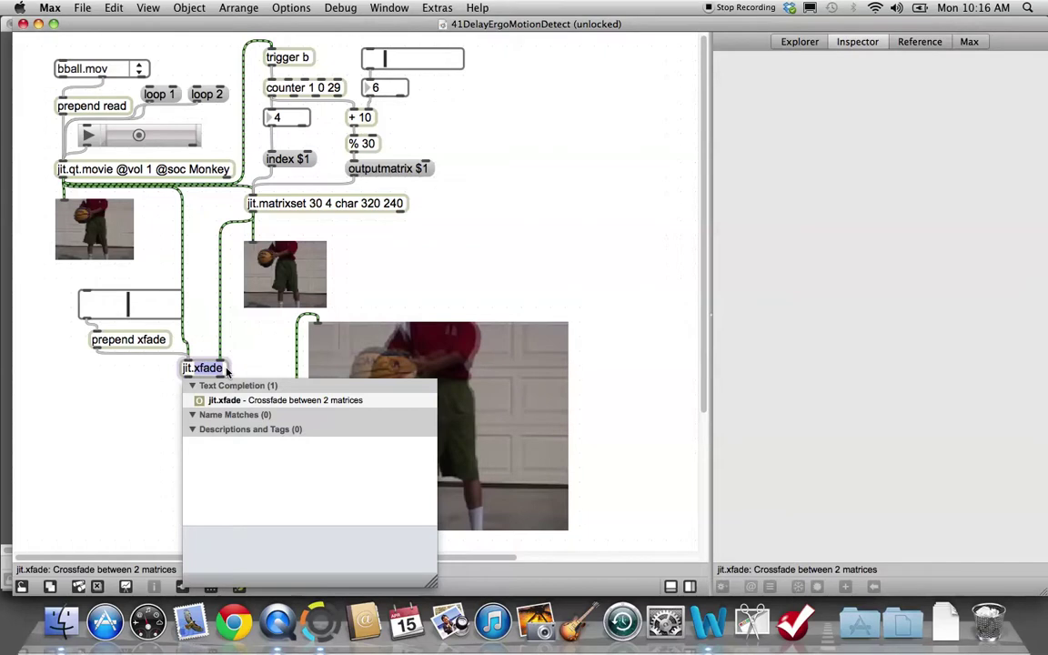
type("op")
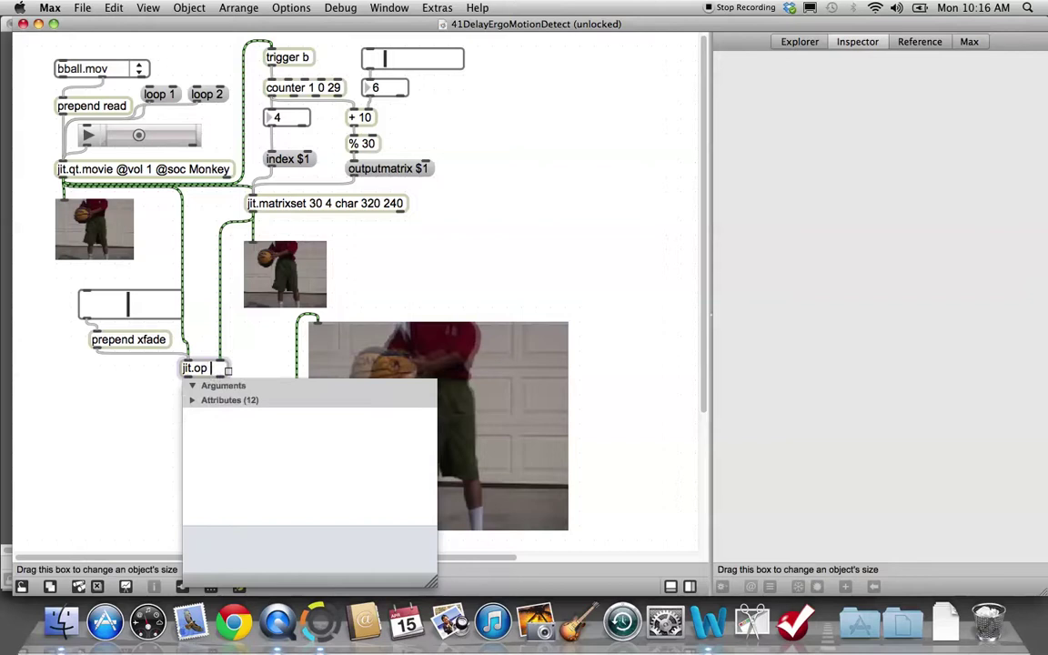
type(" @")
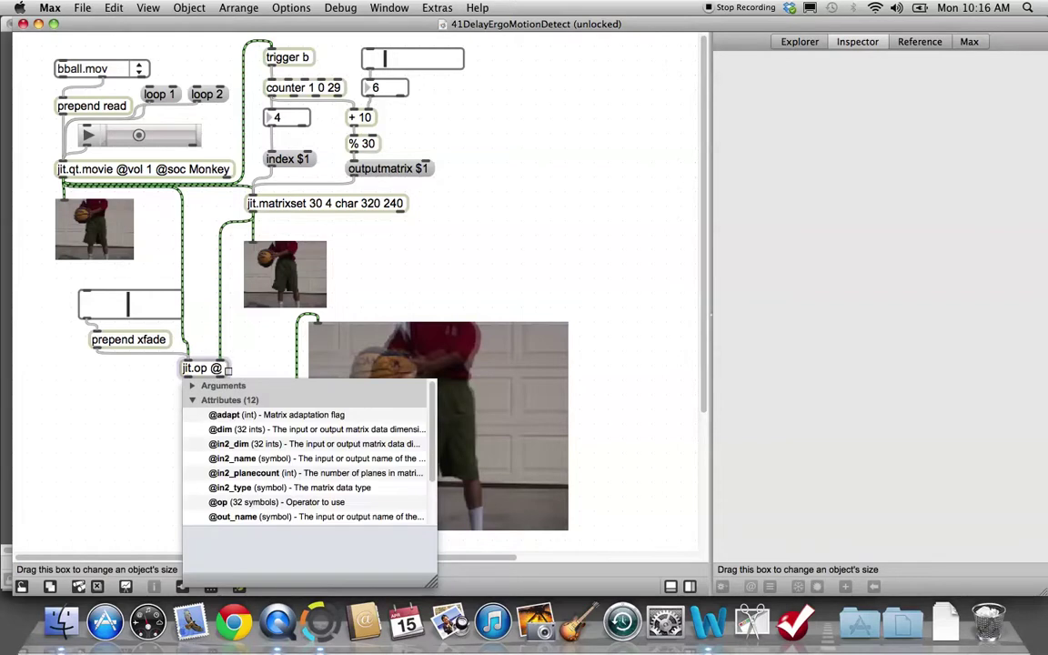
type("op")
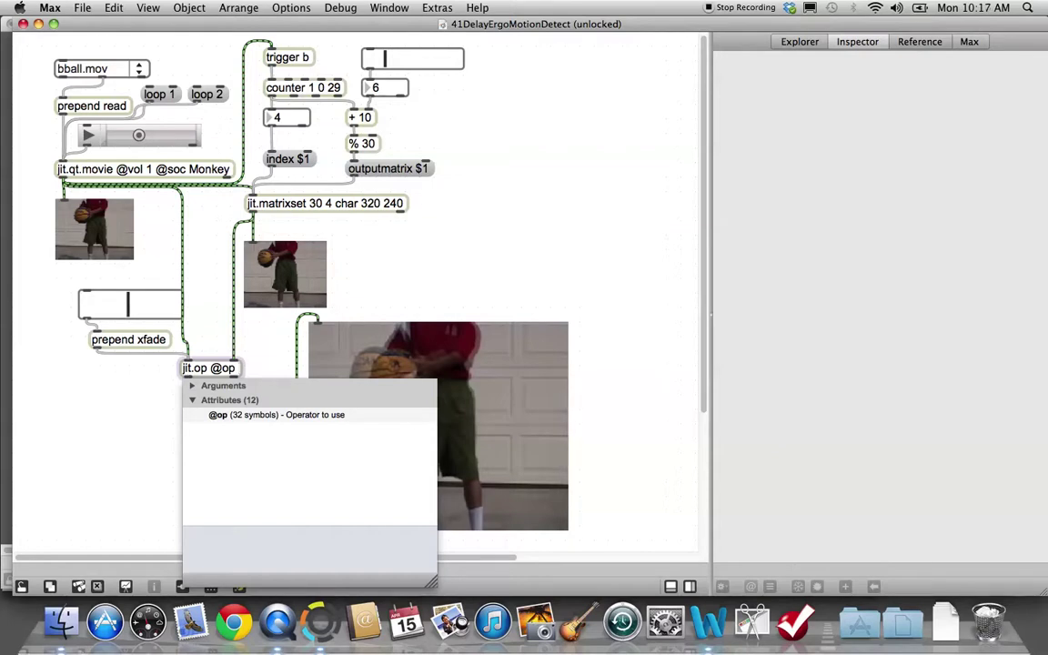
type(" + + +")
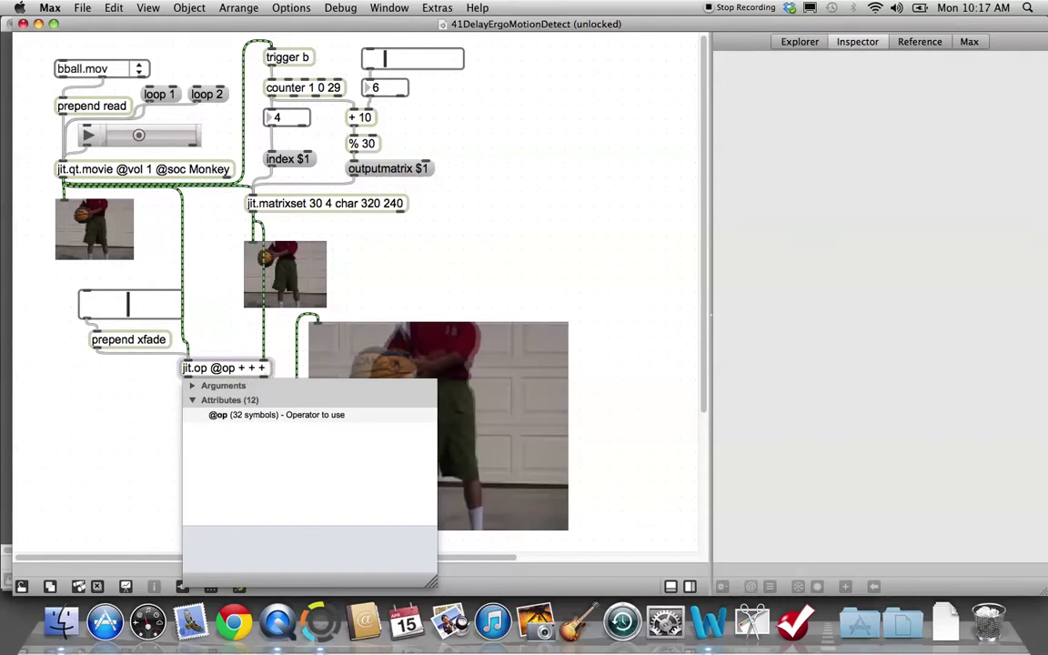
- Instantiate jit.op, shift the message box and prepend xfade left, and delete their cord into jit.op
left_click(187, 303)
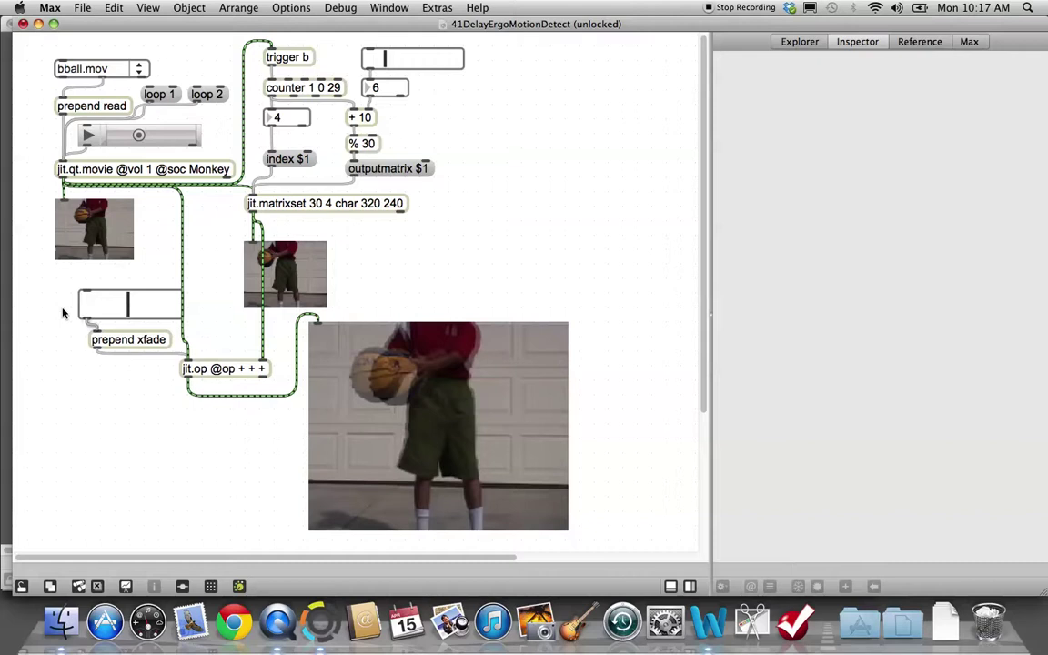
left_click_drag(59, 275, 148, 341)
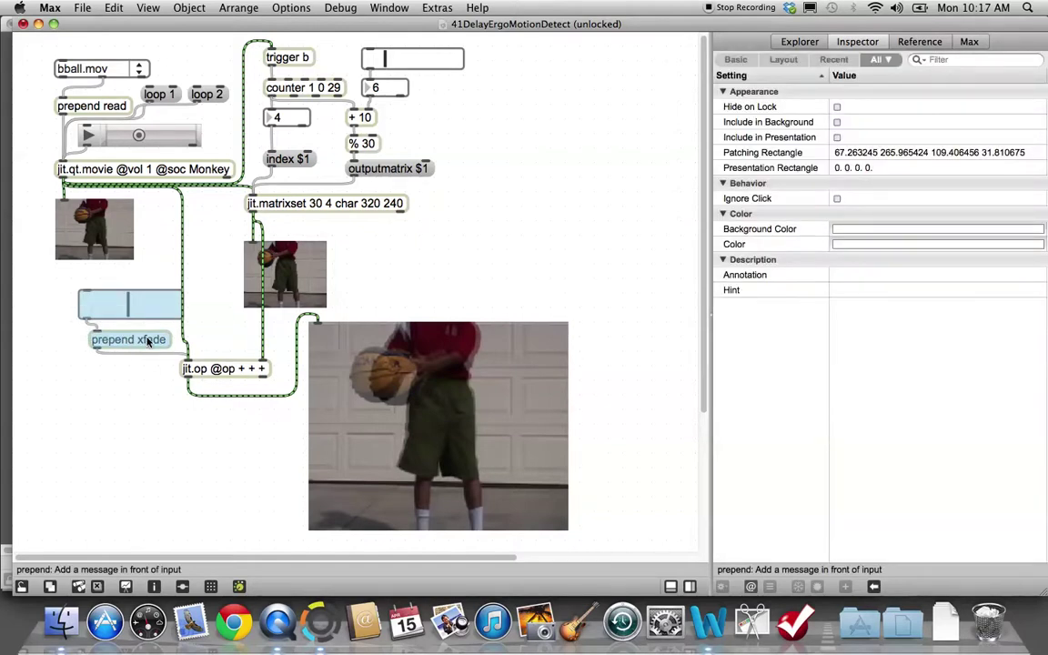
left_click_drag(148, 341, 84, 338)
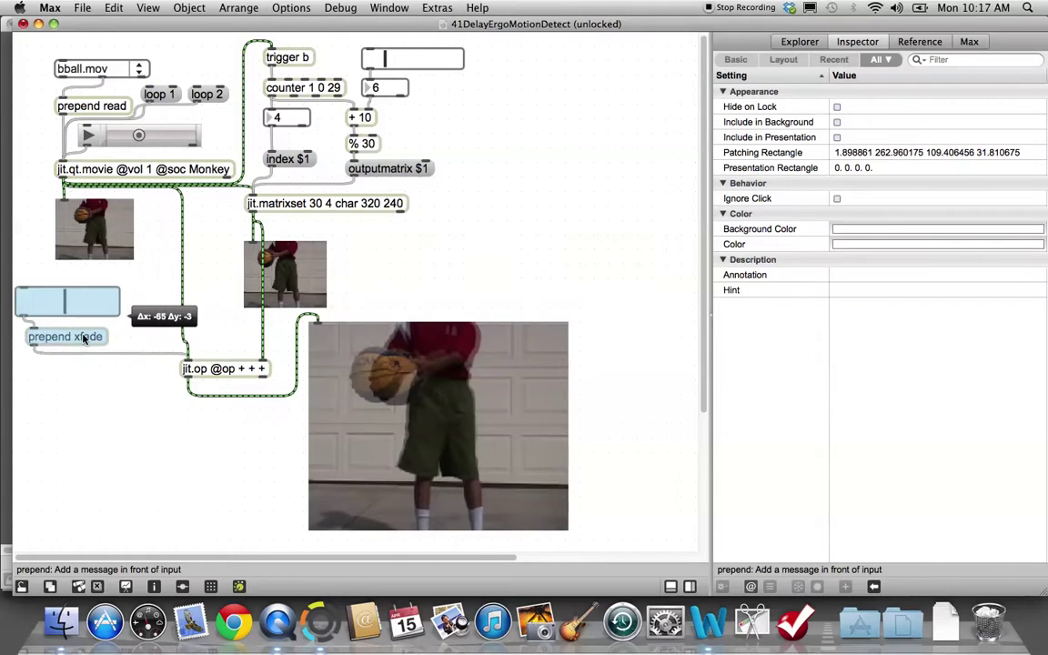
left_click_drag(84, 338, 103, 333)
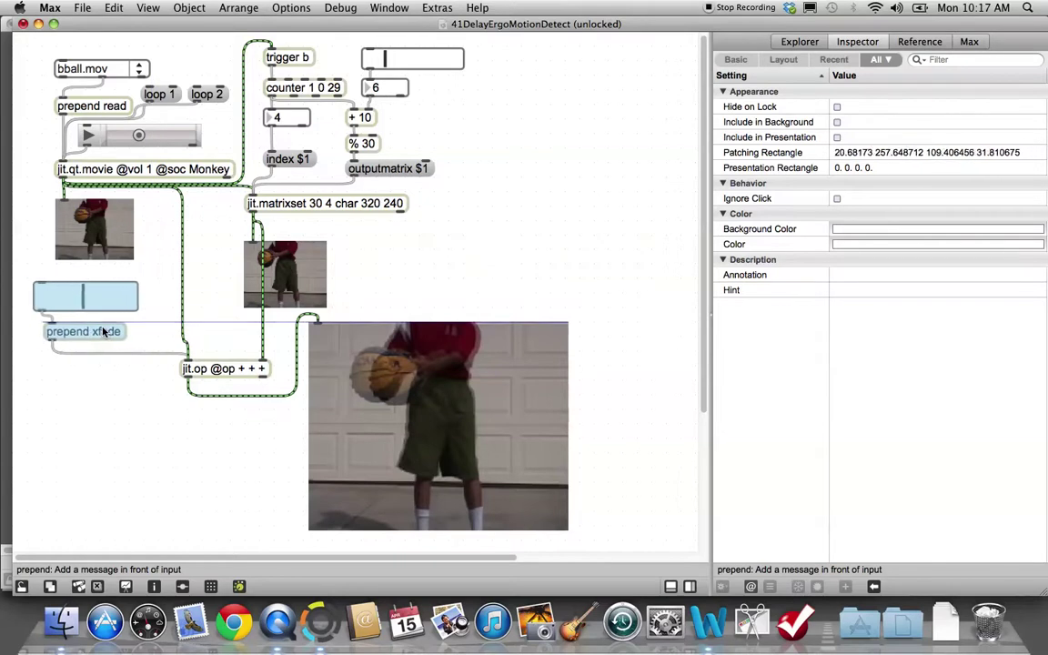
left_click(105, 354)
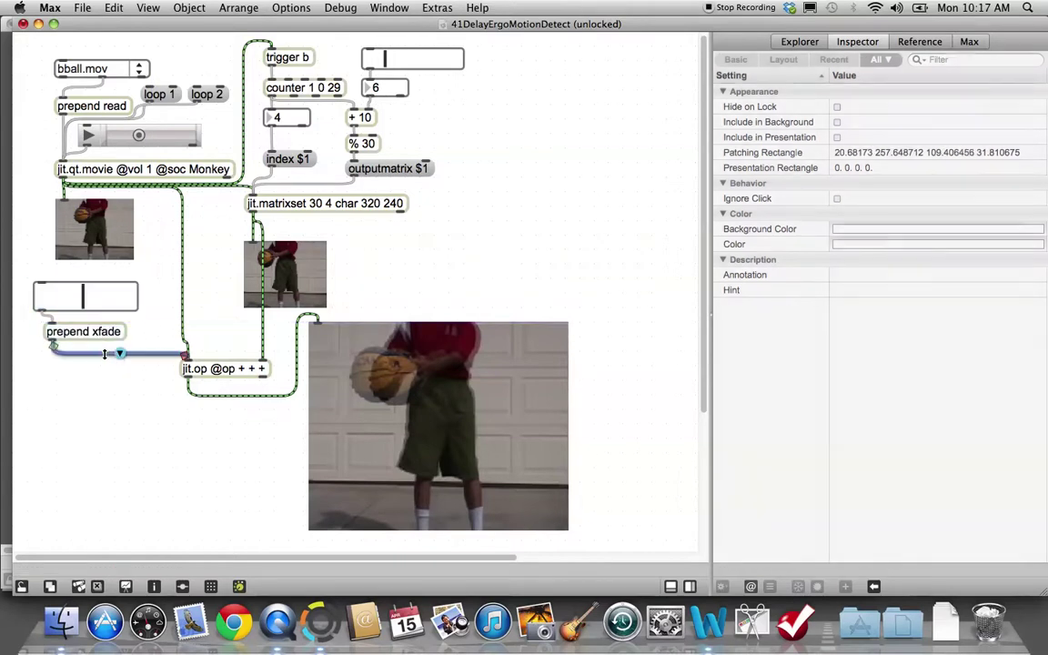
key("BackSpace")
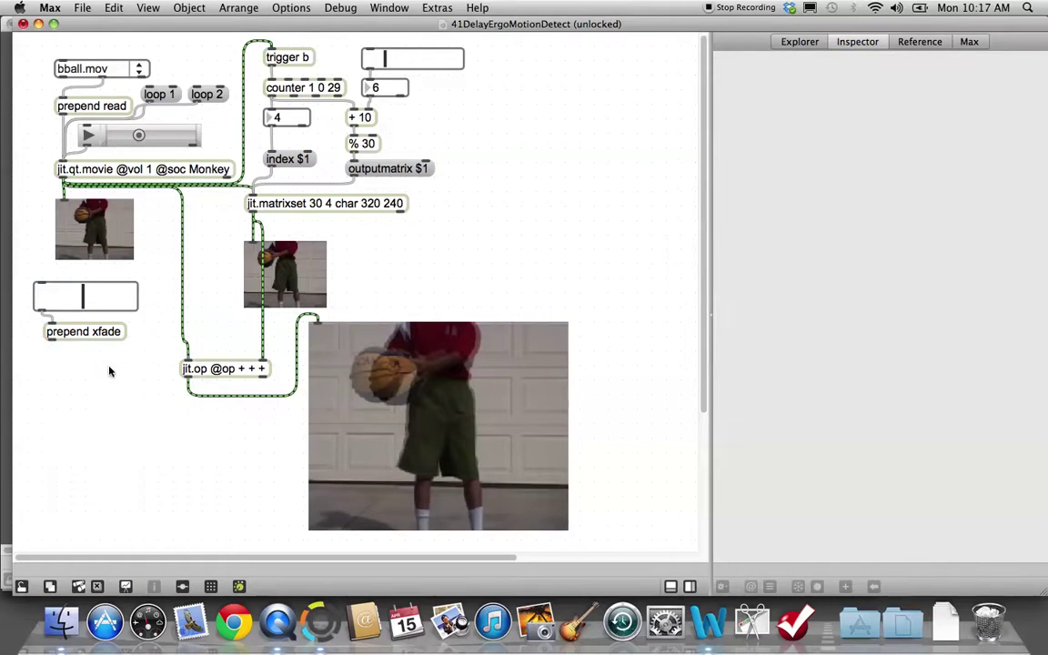
- Lower jit.op's output cord, move jit.op down-left, reroute the movie cord, and shift the delayed-frame preview right
left_click(241, 394)
left_click_drag(241, 394, 231, 452)
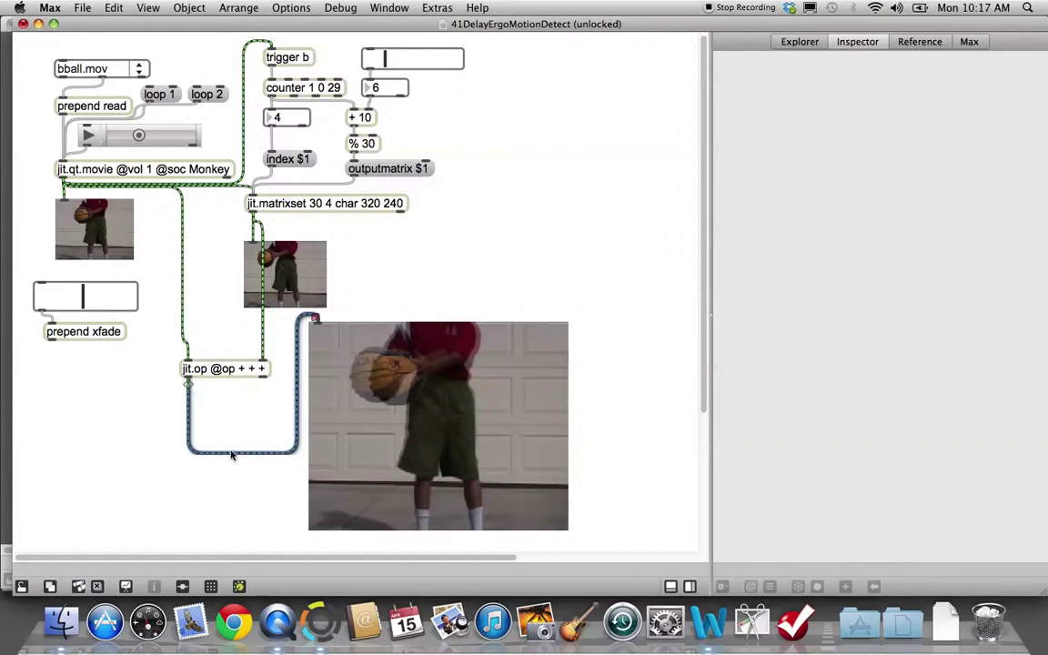
left_click(206, 327)
mouse_move(200, 370)
left_mouse_down()
mouse_move(147, 426)
mouse_move(178, 422)
left_mouse_up()
mouse_move(182, 311)
left_mouse_down()
mouse_move(141, 310)
mouse_move(154, 398)
left_mouse_up()
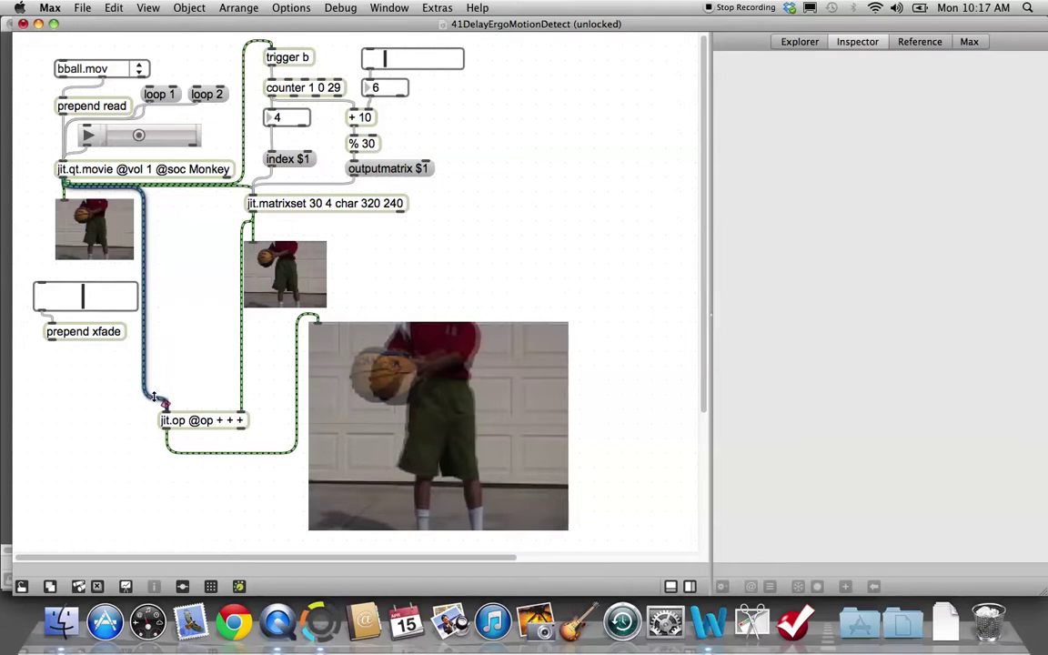
left_click_drag(276, 278, 341, 273)
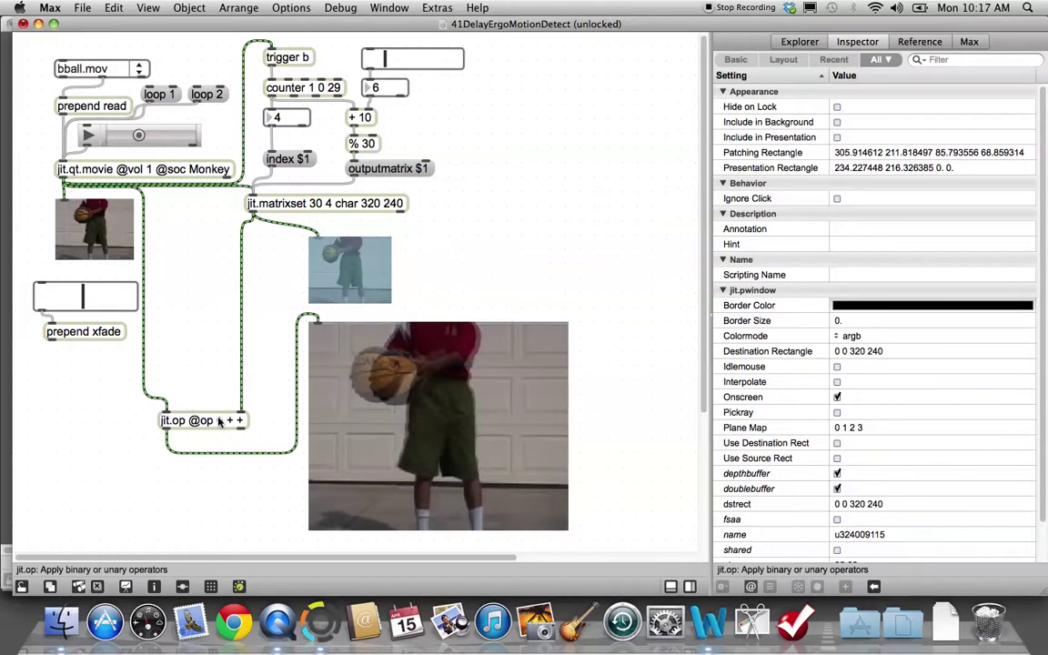
left_click_drag(219, 420, 260, 416)
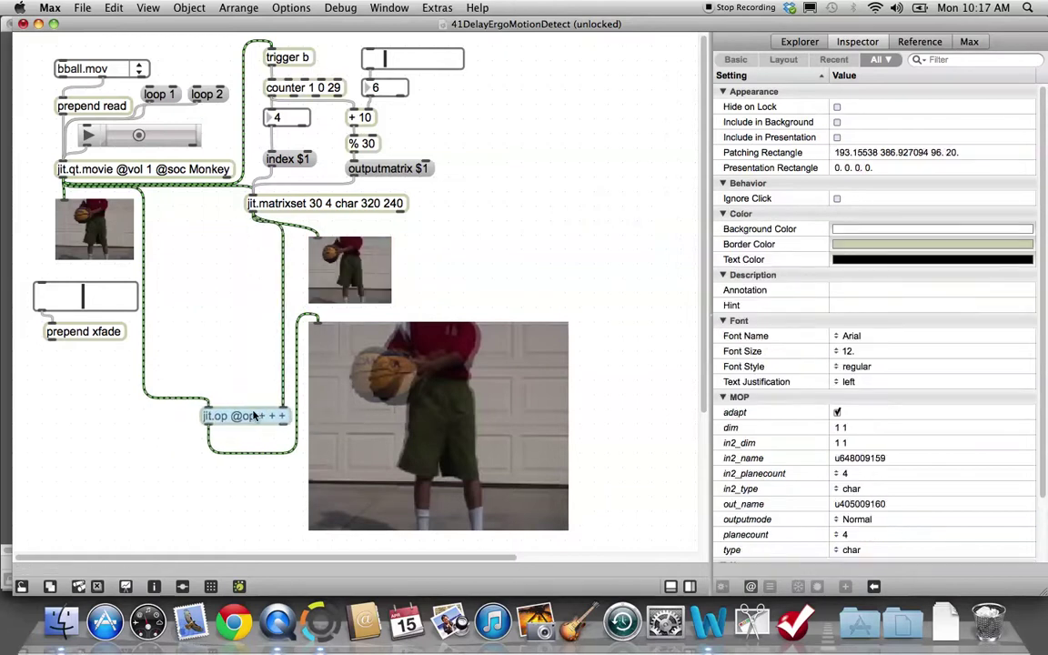
left_click(226, 376)
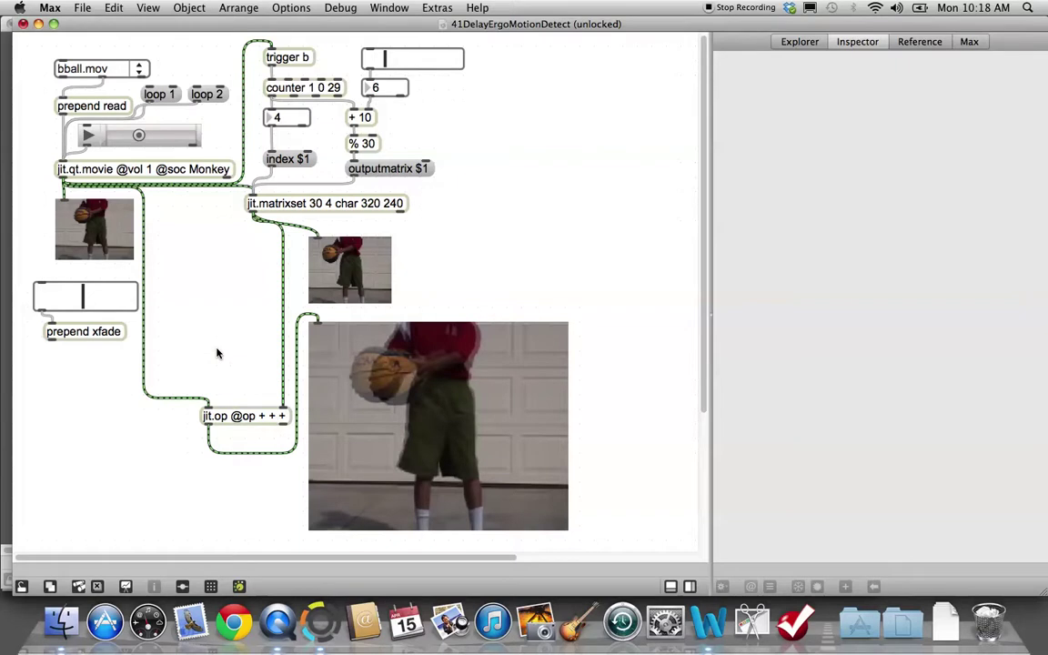
- Add an attrui object above jit.op and reroute the cord into jit.op further left
type("n")
type("at")
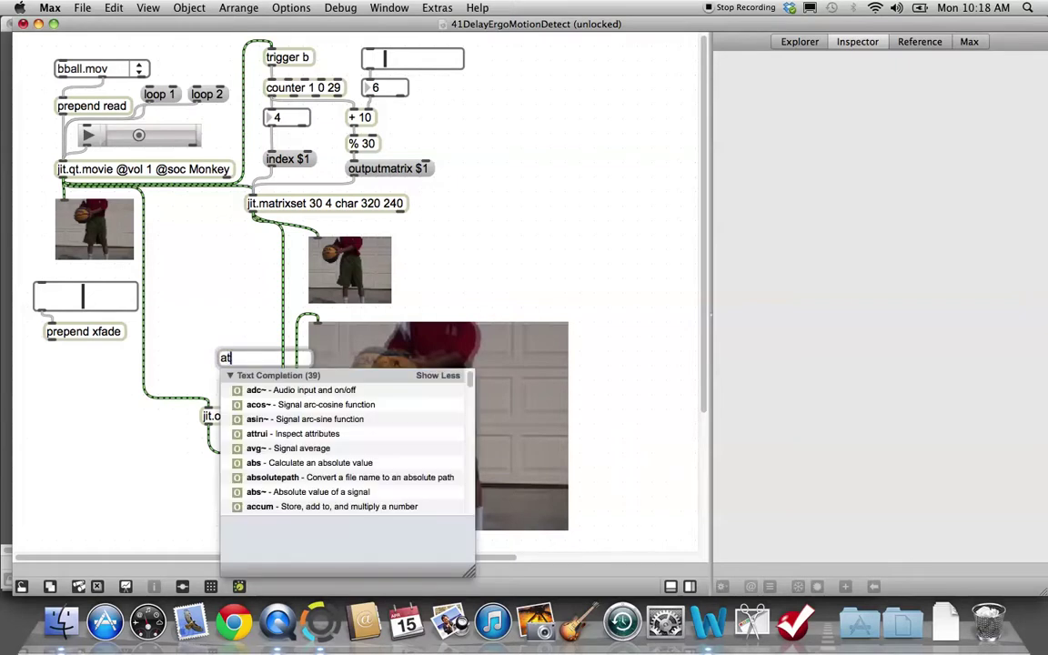
type("trui")
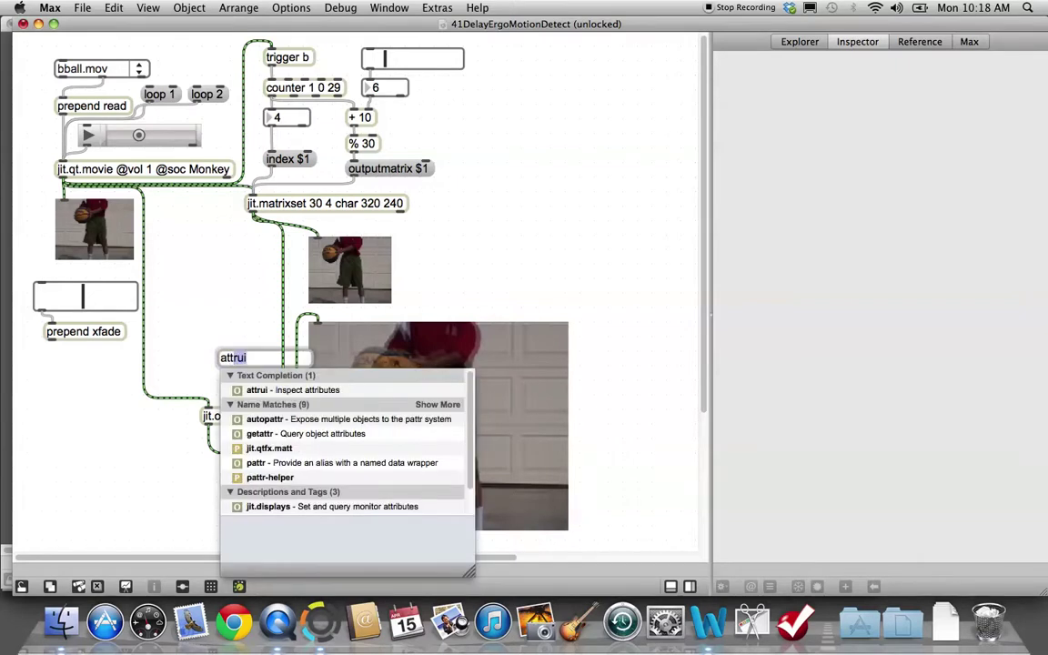
left_click(181, 307)
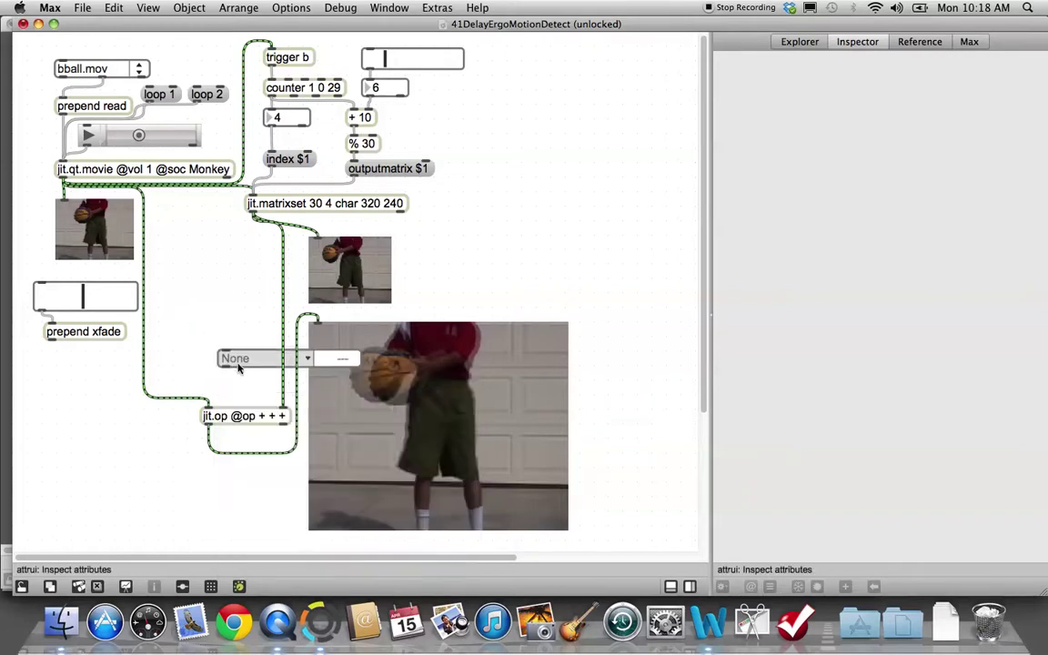
mouse_move(237, 362)
left_mouse_down()
mouse_move(181, 352)
mouse_move(176, 365)
left_mouse_up()
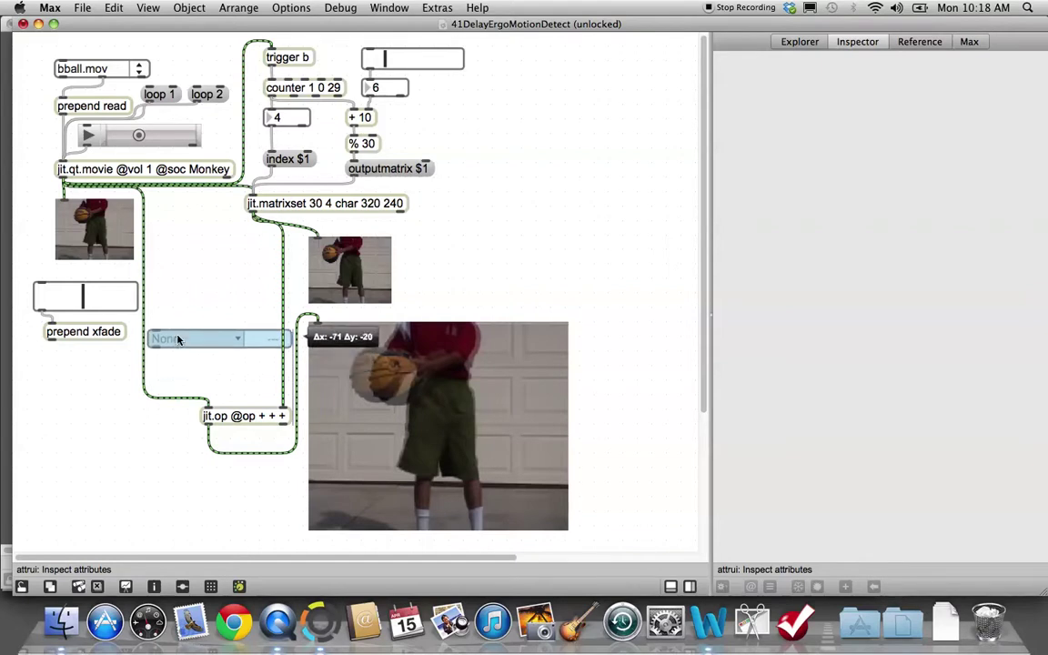
left_click_drag(175, 366, 180, 342)
left_click_drag(145, 375, 20, 369)
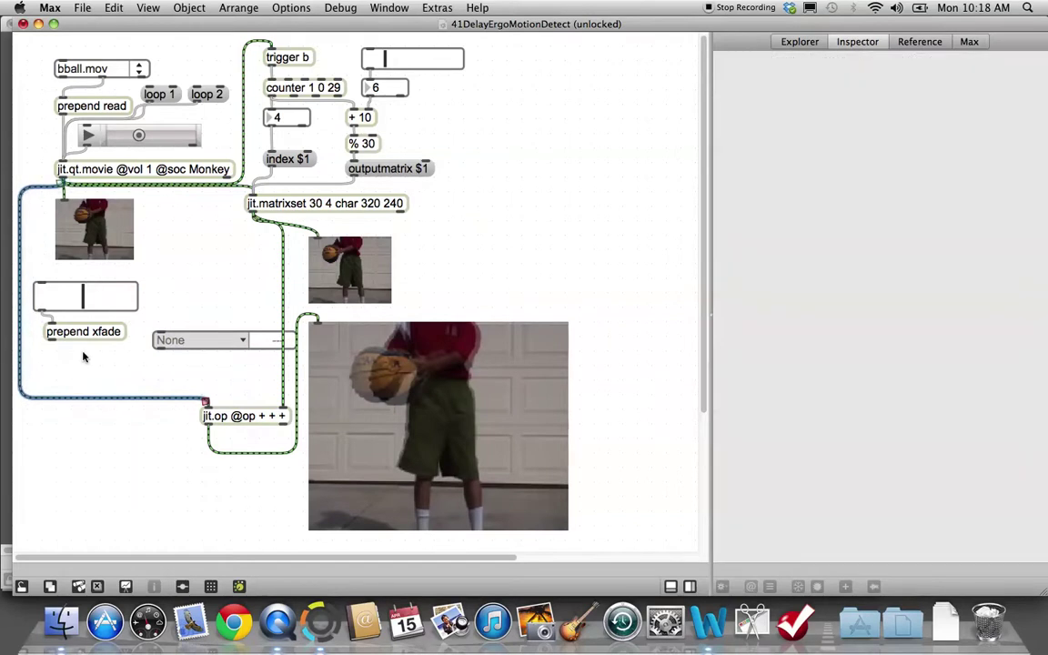
- Delete the crossfade slider and prepend xfade, then move the attrui up and left
left_click_drag(132, 329, 41, 273)
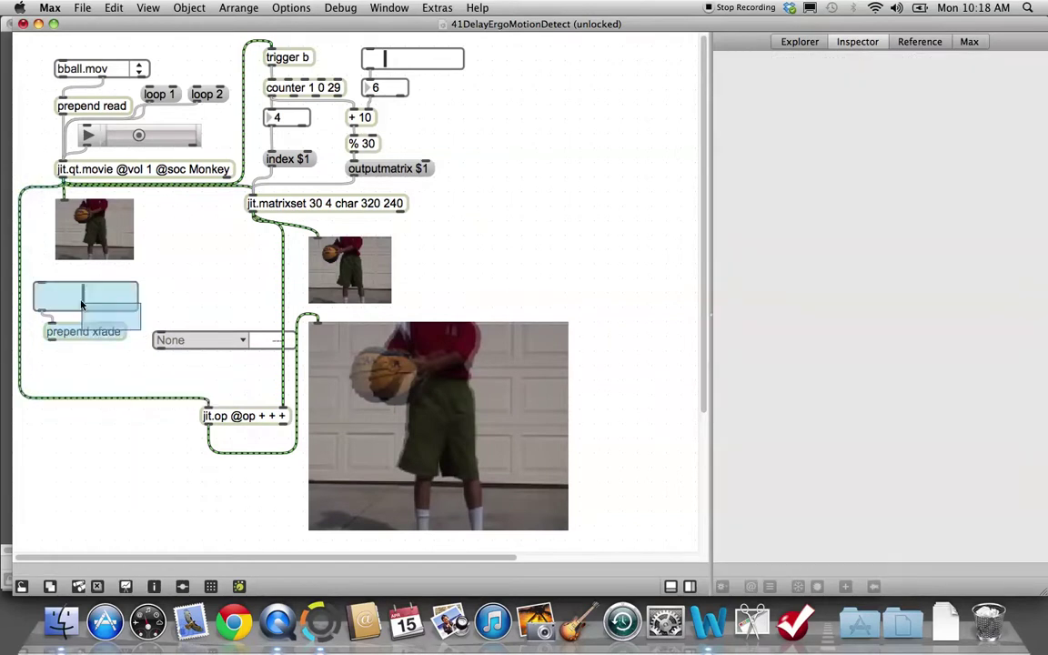
key("BackSpace")
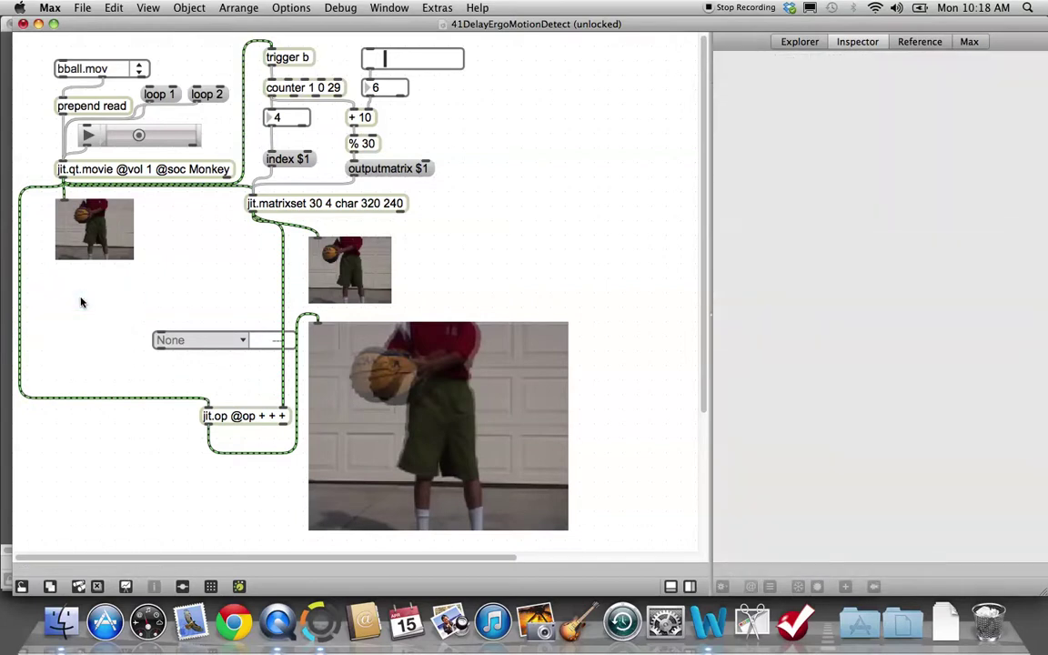
left_click_drag(226, 339, 169, 328)
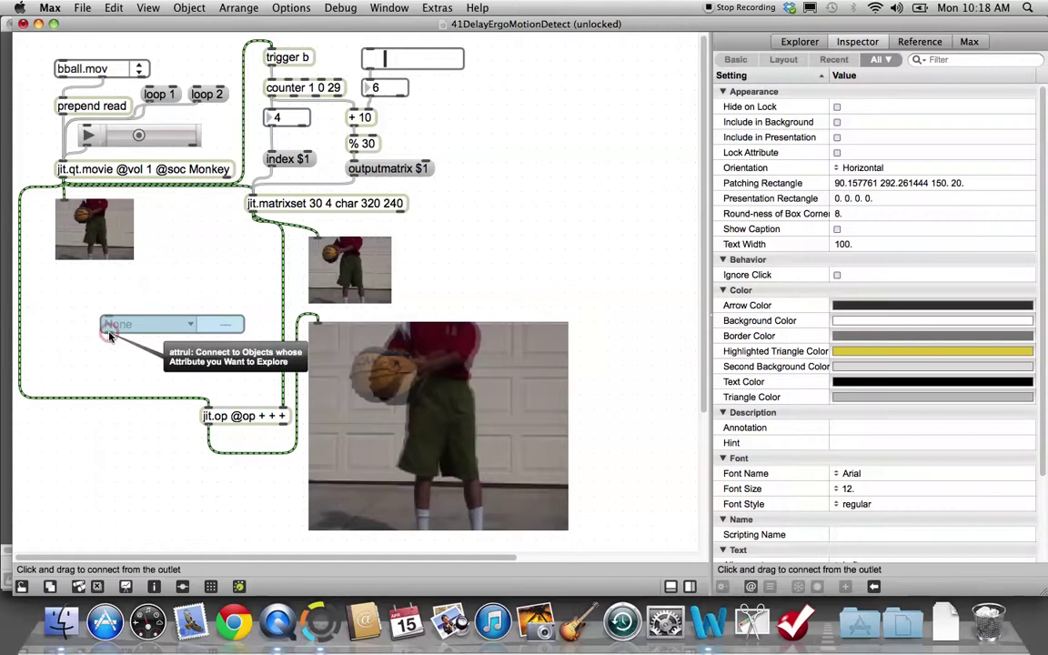
- Wire the attrui into jit.op, set it to the op attribute, and widen it to show '+ + +'
mouse_move(106, 333)
left_mouse_down()
mouse_move(106, 381)
mouse_move(189, 389)
mouse_move(209, 417)
left_mouse_up()
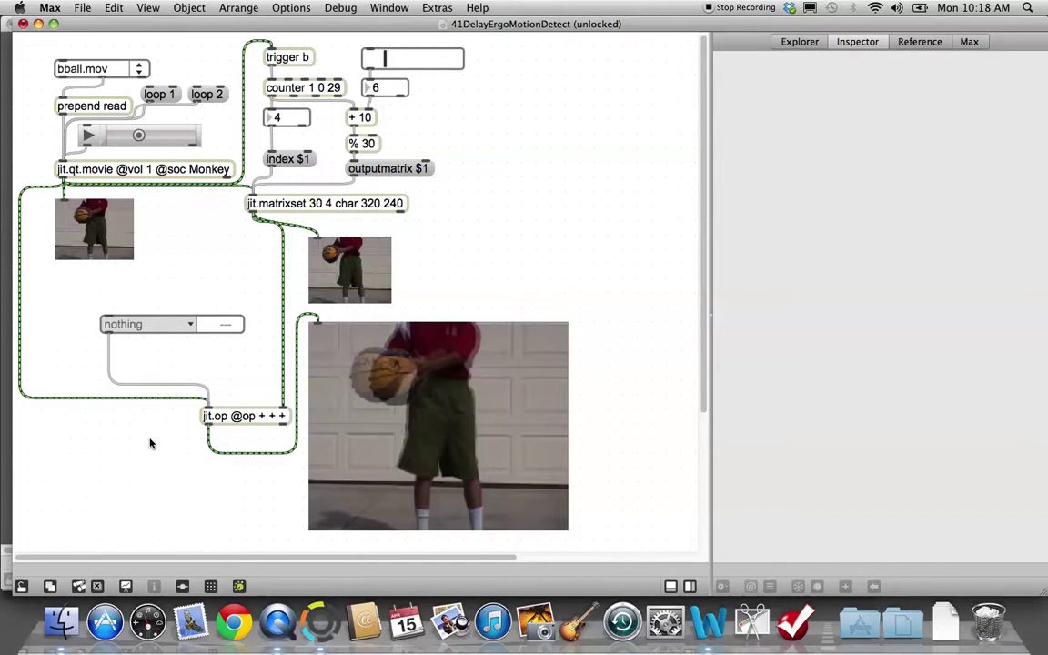
key("super+e")
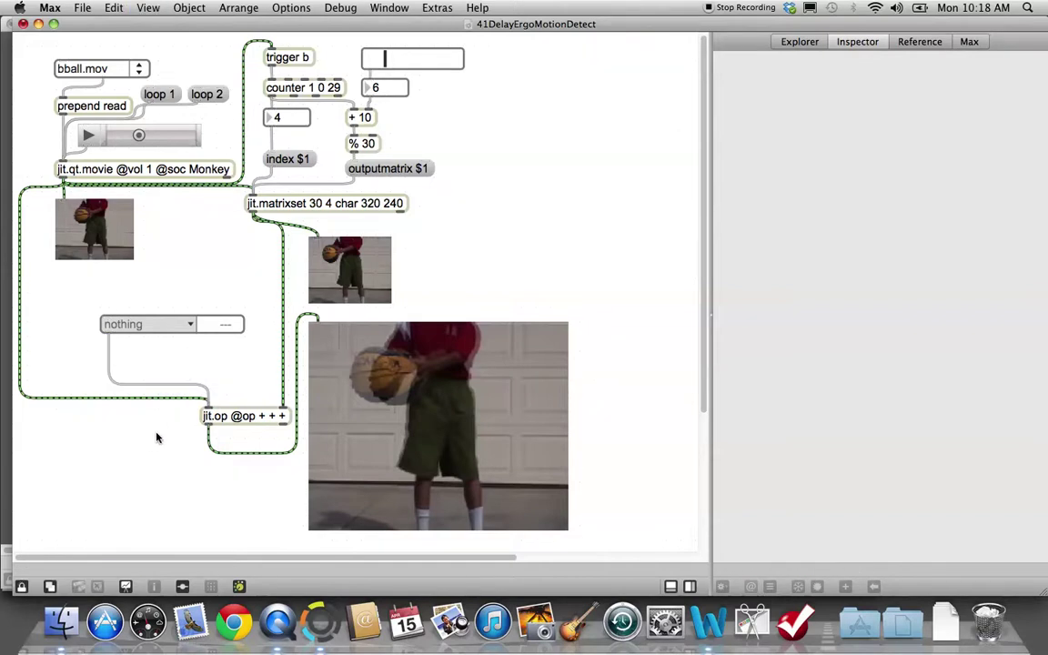
left_click(190, 325)
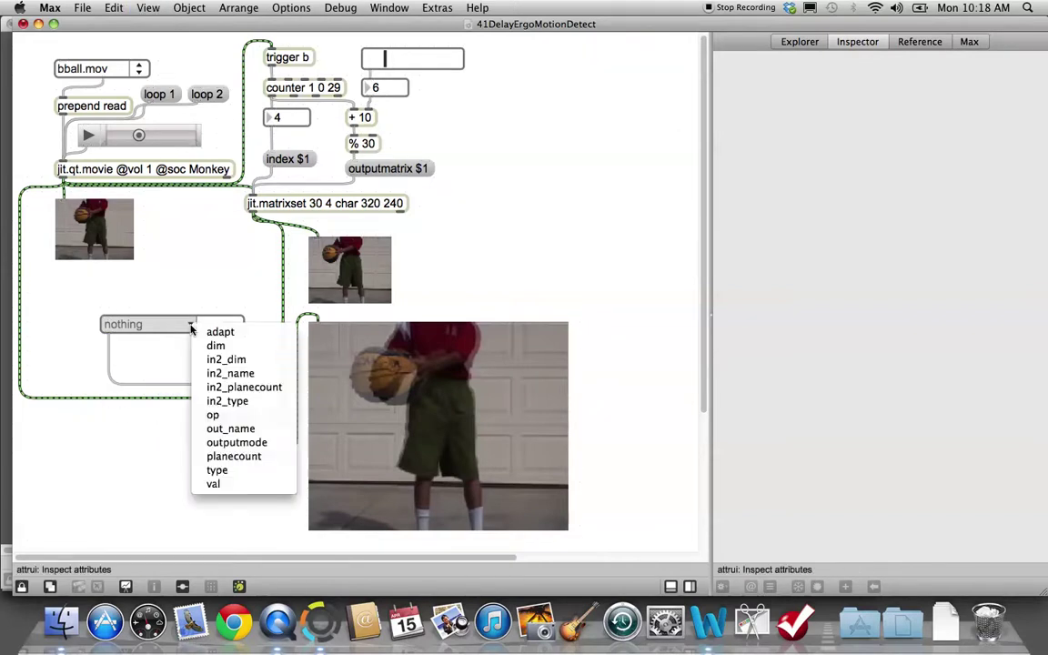
left_click(223, 416)
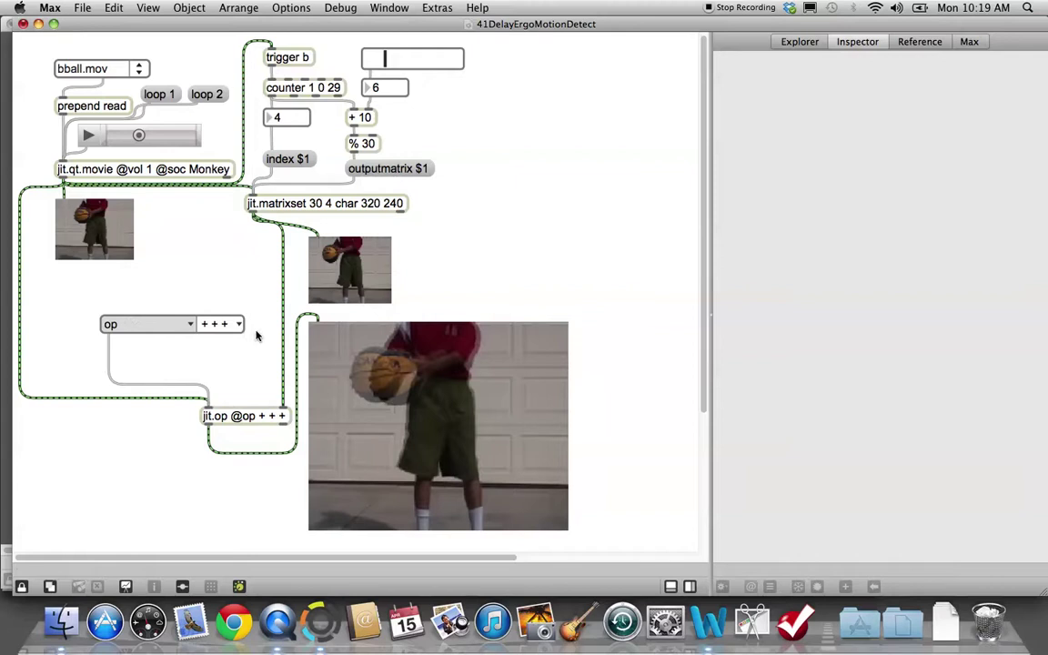
key("super+e")
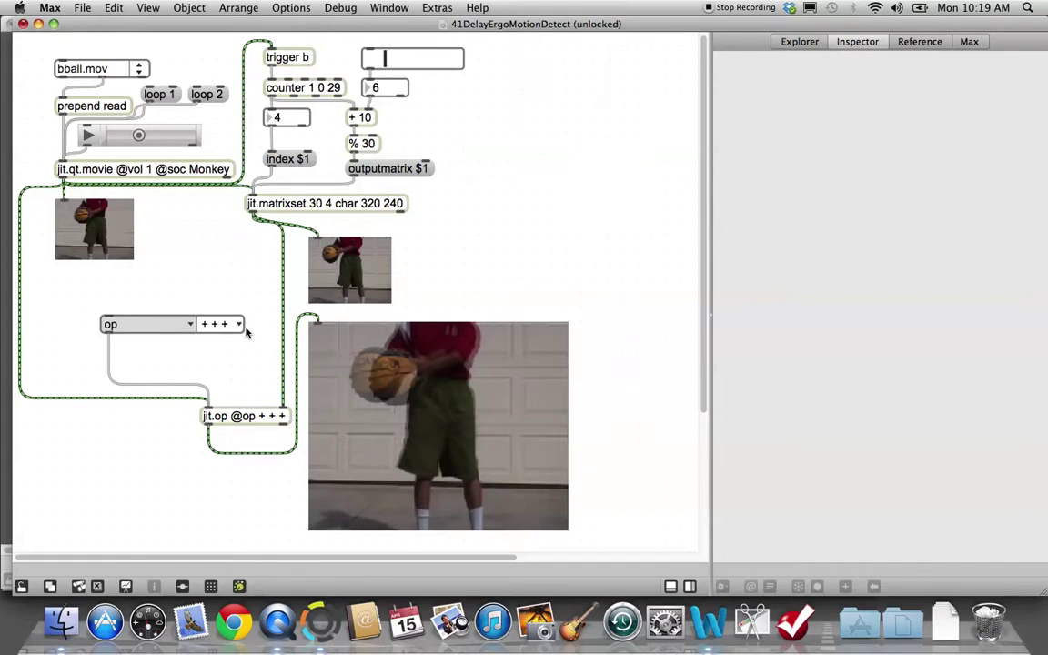
left_click_drag(243, 325, 278, 326)
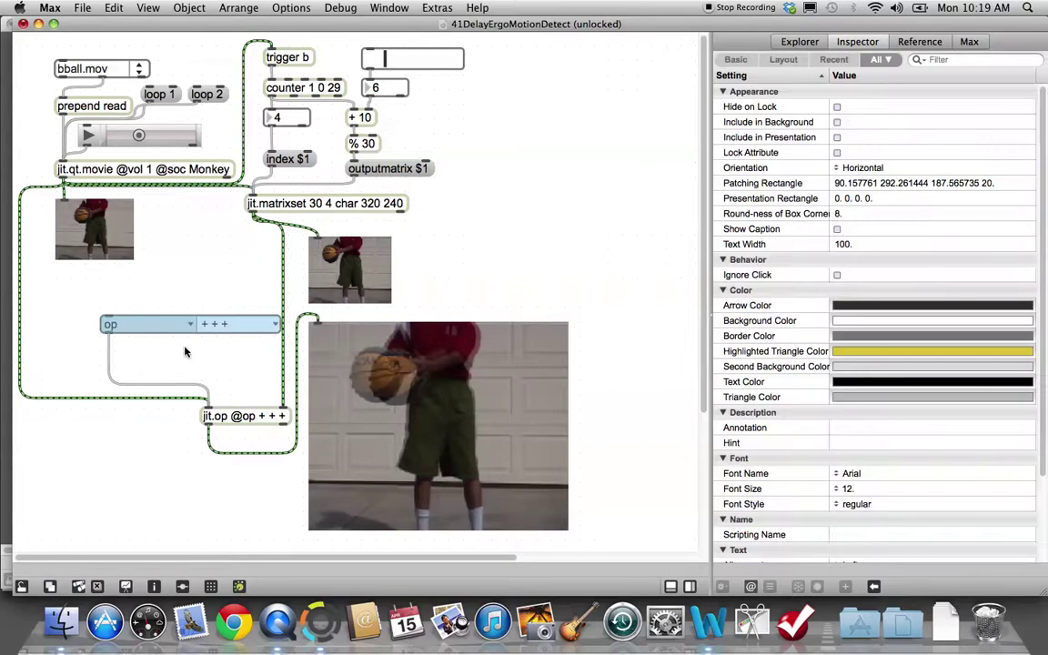
left_click(187, 353)
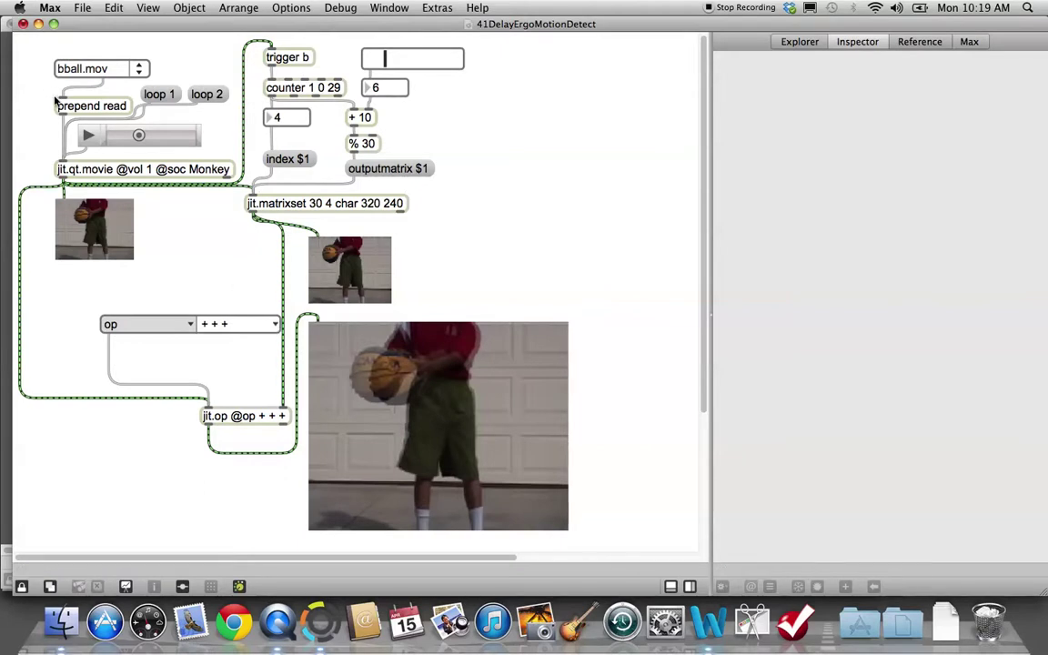
- Play the basketball movie through the delay patch
left_click(88, 137)
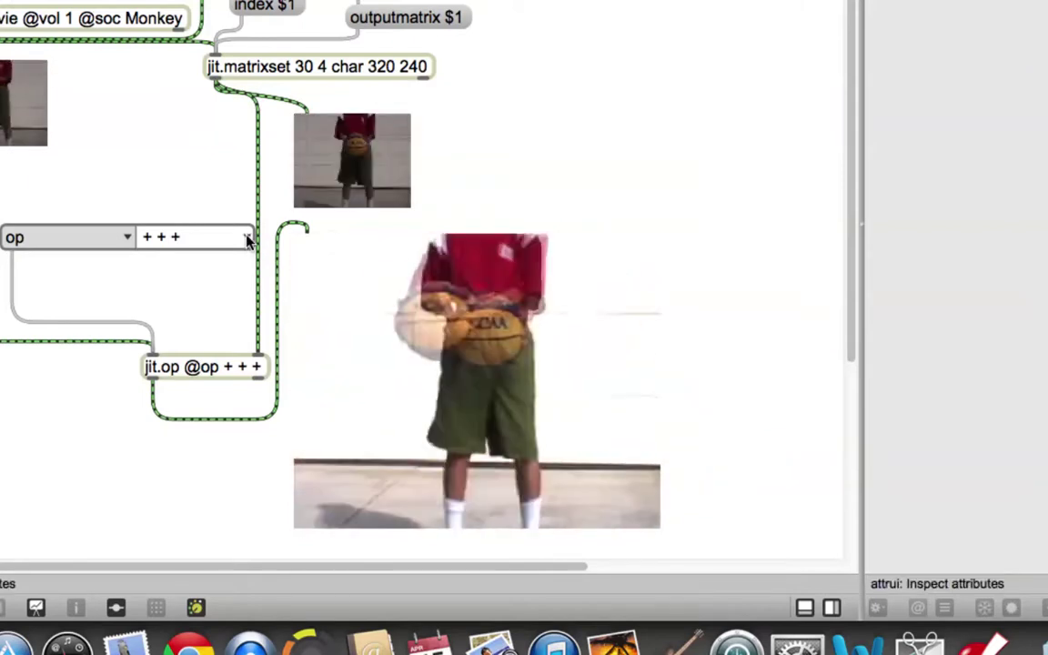
- Set the jit.op operator to '/' and then to 'absdiff' in the attrui menu
left_click(247, 239)
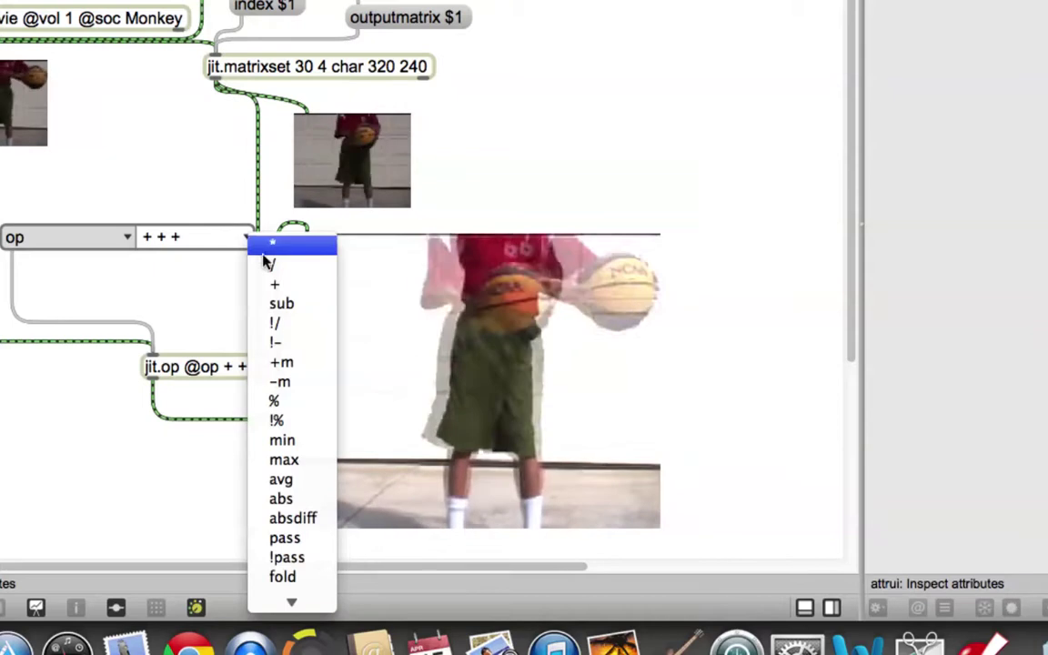
left_click(269, 266)
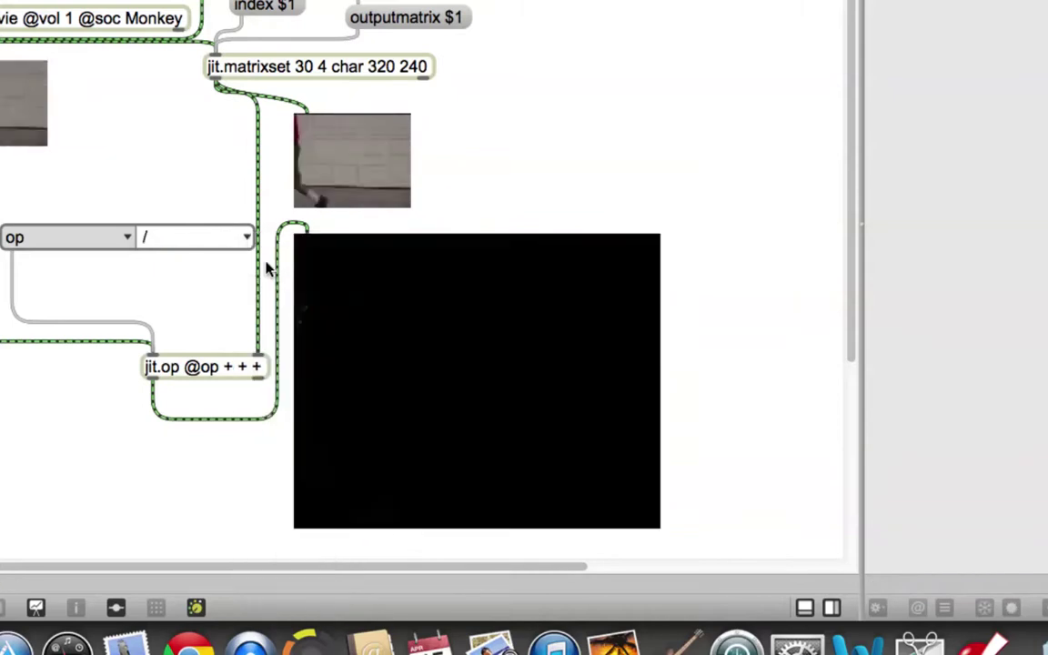
left_click(247, 239)
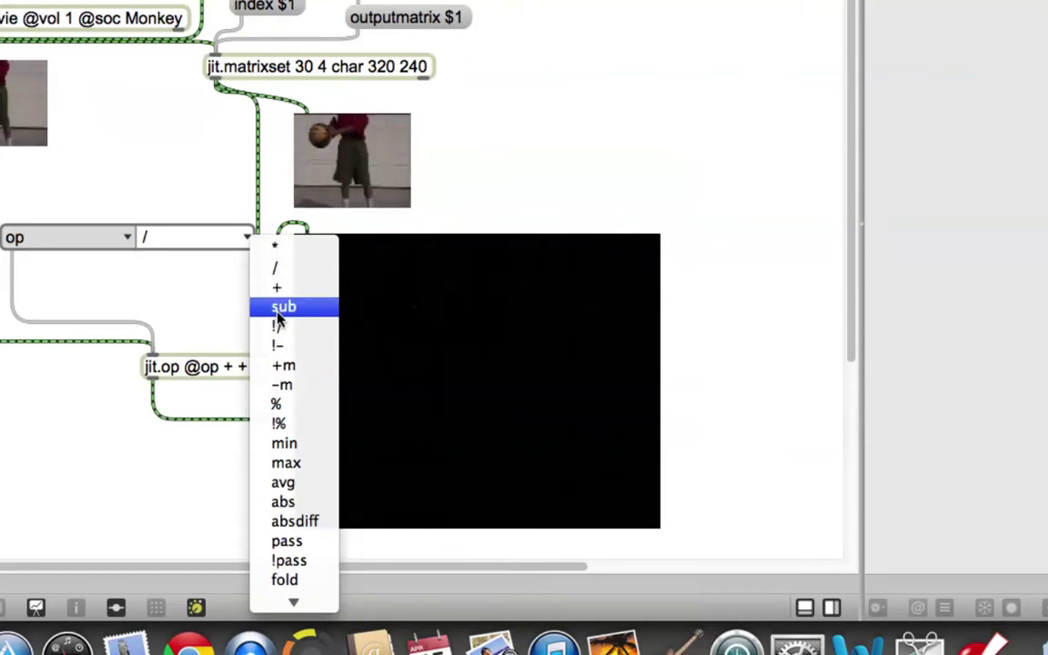
left_click(300, 533)
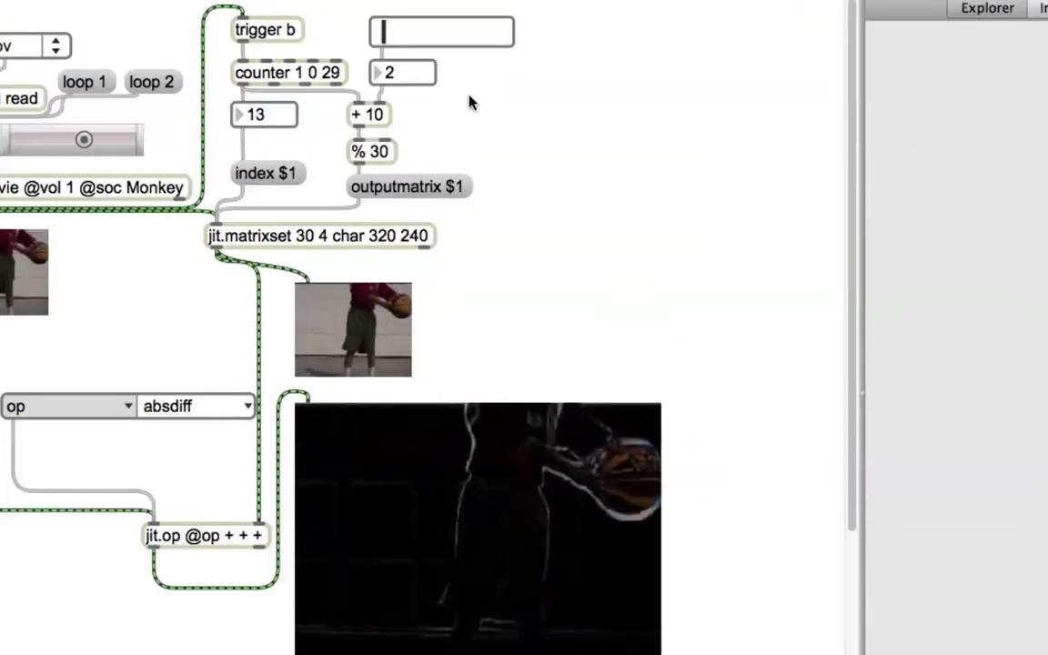
scroll(477, 106, "down", 2)
scroll(478, 107, "down", 1)
scroll(478, 107, "down", 5)
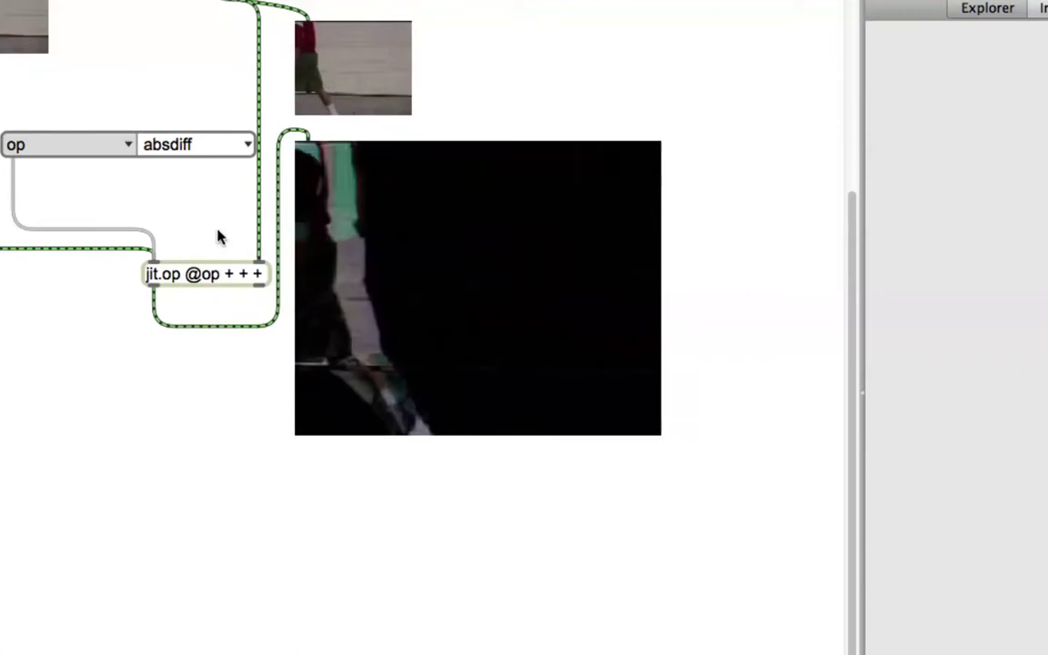
- Switch the jit.op operator to '&', then reopen the operator list and scroll down toward '>=p'
left_click(248, 145)
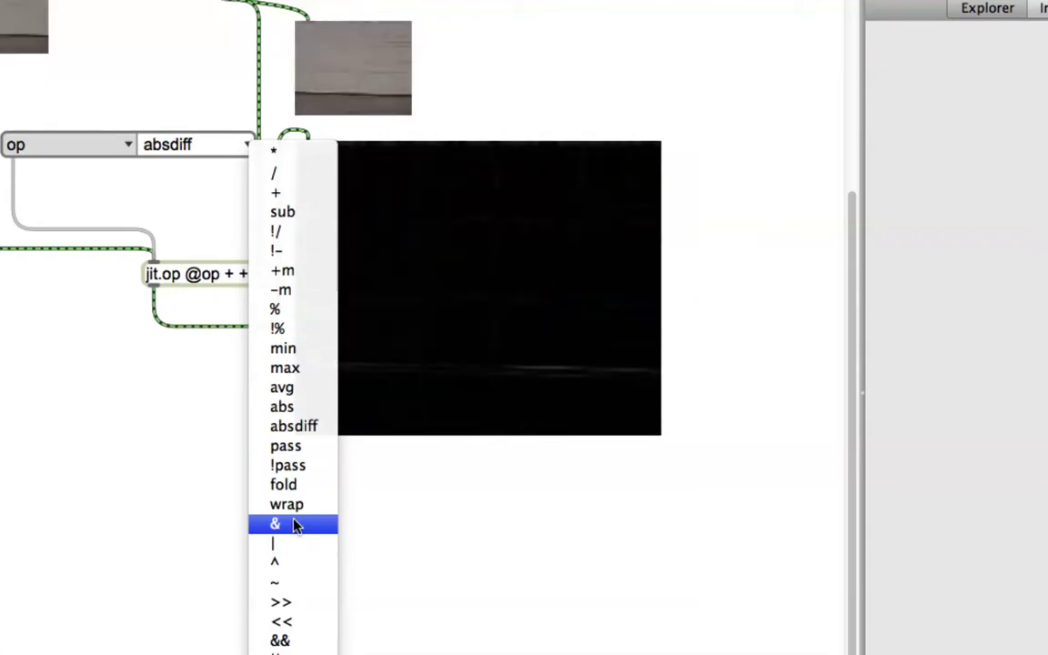
left_click(296, 526)
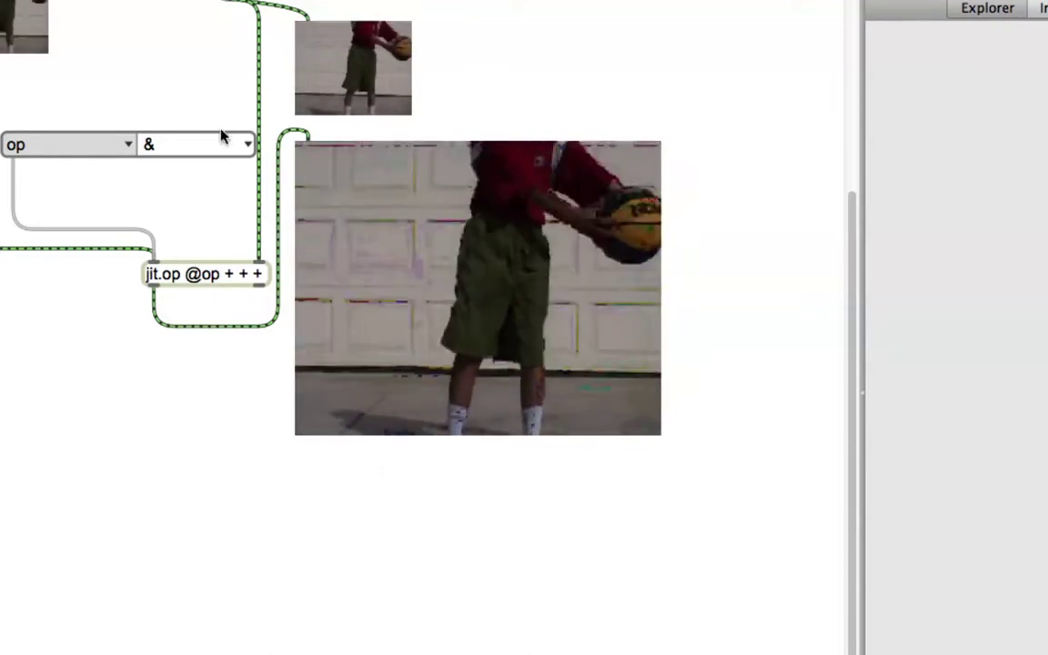
left_click(248, 145)
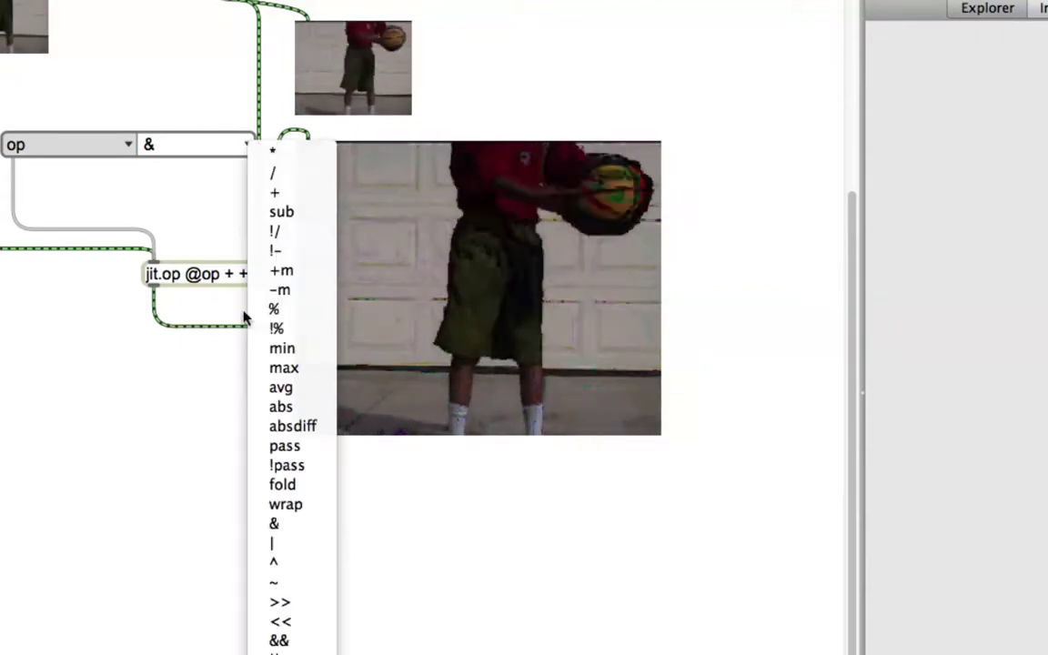
scroll(290, 410, "down", 5)
scroll(291, 411, "down", 10)
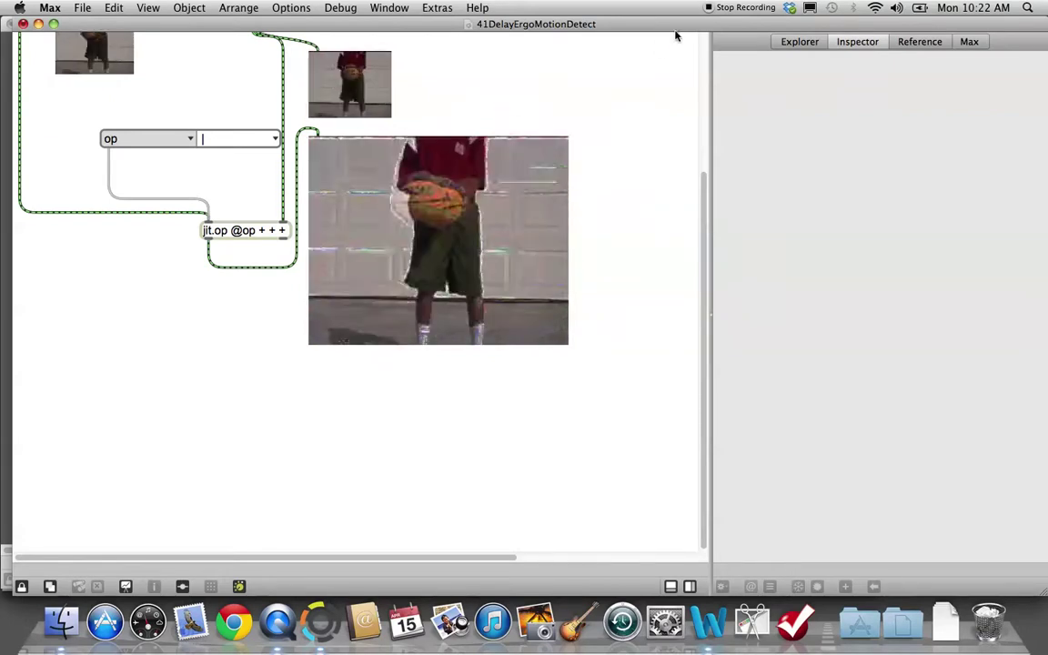
- Stop the screen recording from the menu bar
left_click(709, 9)
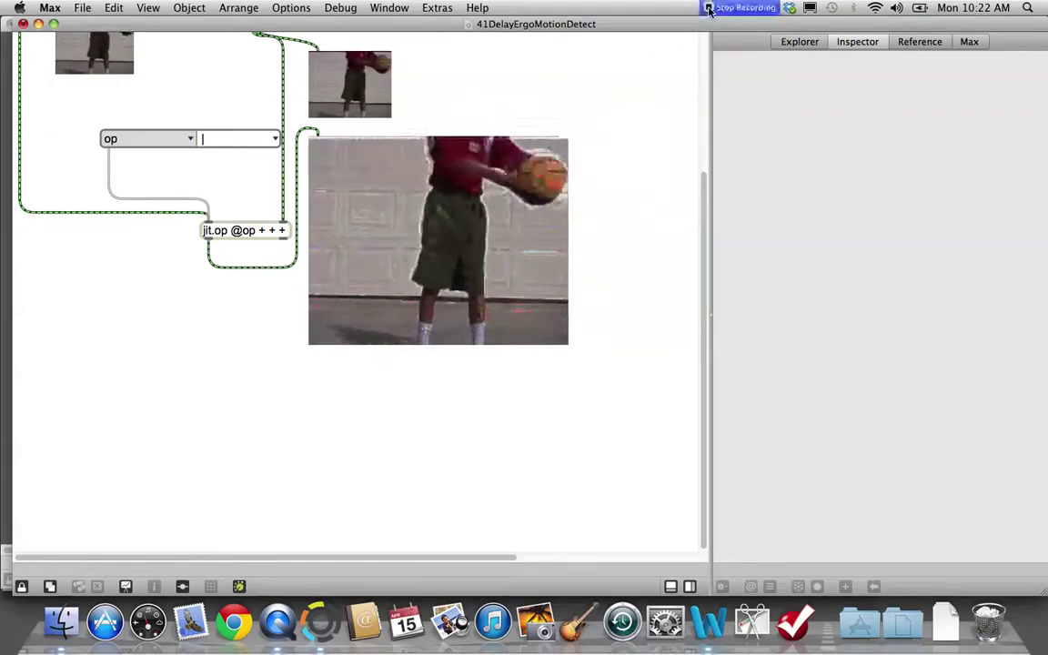